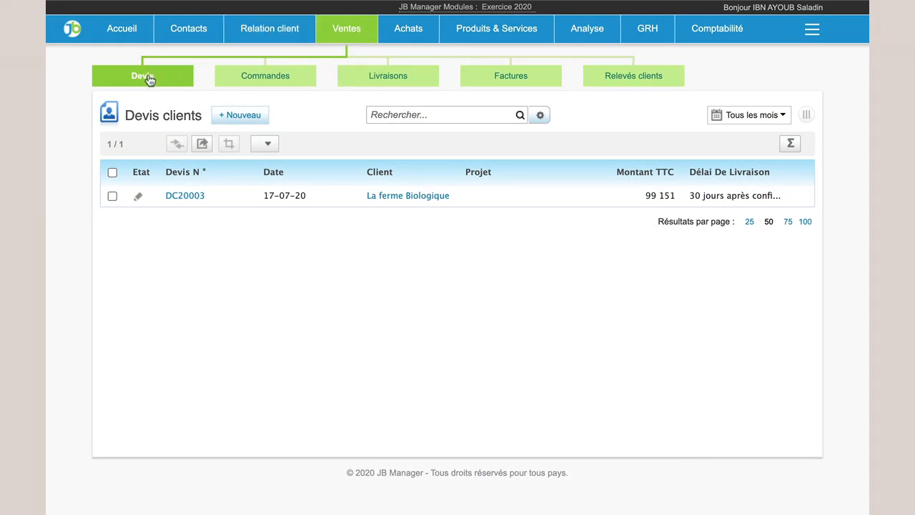
# Open the La ferme Biologique quote and examine its line items, lead times, comment block and totals
pyautogui.click(181, 197)
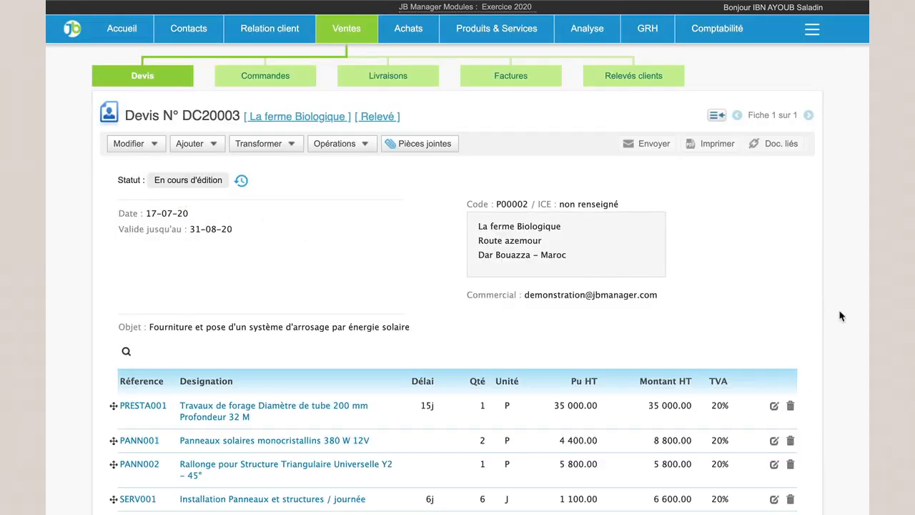
pyautogui.scroll(-5, 865, 327)
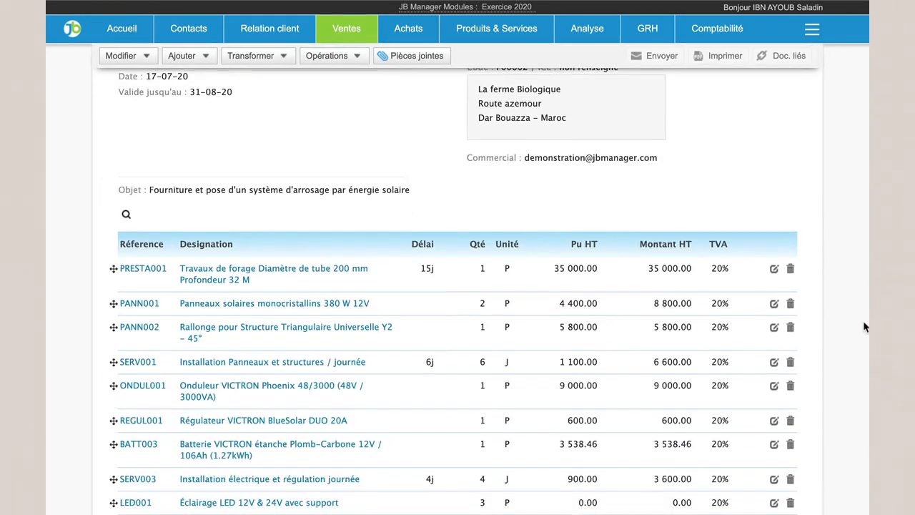
pyautogui.scroll(-3, 864, 326)
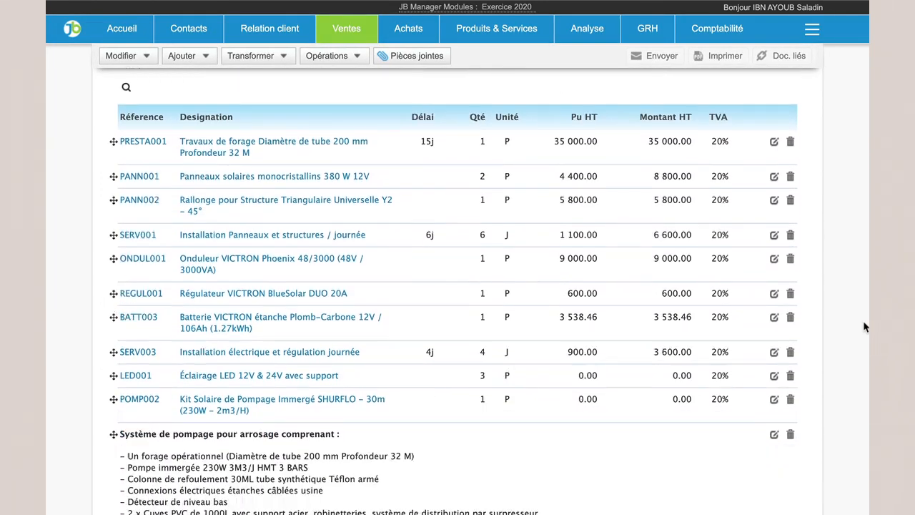
pyautogui.scroll(-2, 864, 327)
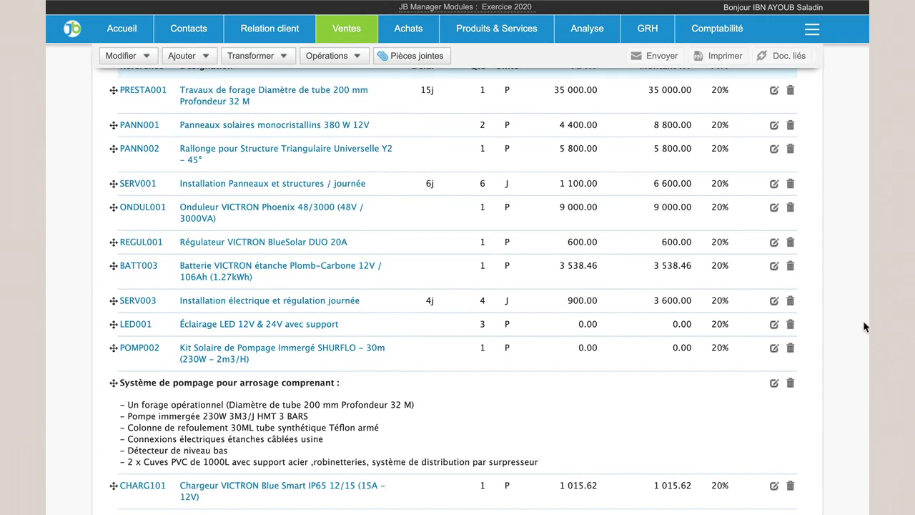
pyautogui.scroll(-4, 864, 322)
pyautogui.scroll(-3, 863, 320)
pyautogui.scroll(-1, 863, 321)
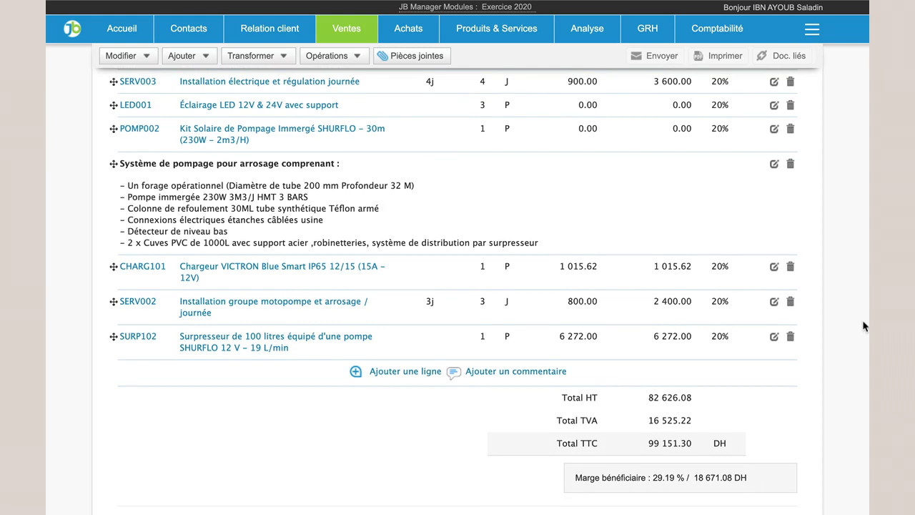
pyautogui.scroll(6, 863, 320)
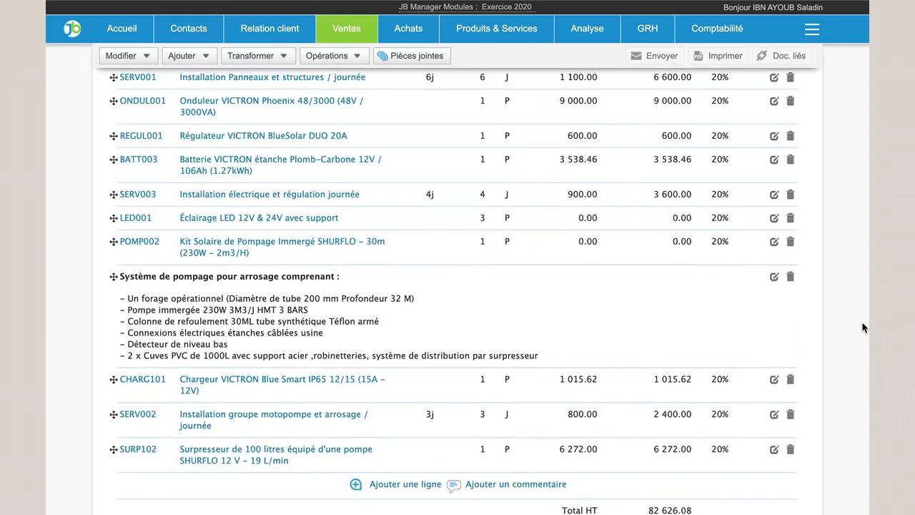
pyautogui.scroll(5, 863, 329)
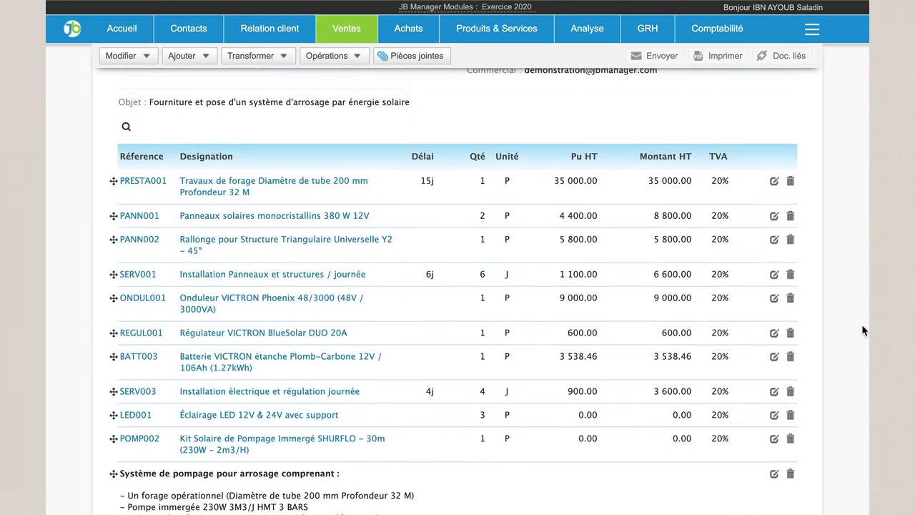
pyautogui.scroll(1, 863, 329)
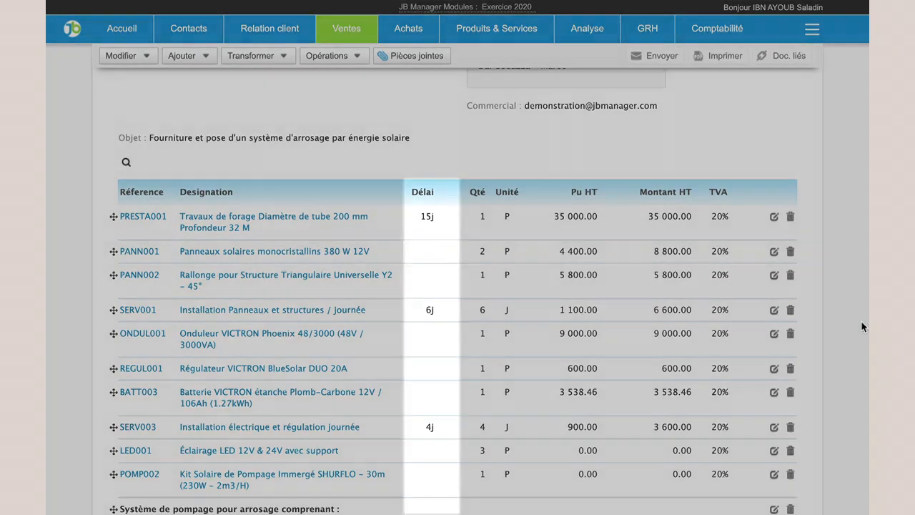
pyautogui.scroll(5, 862, 324)
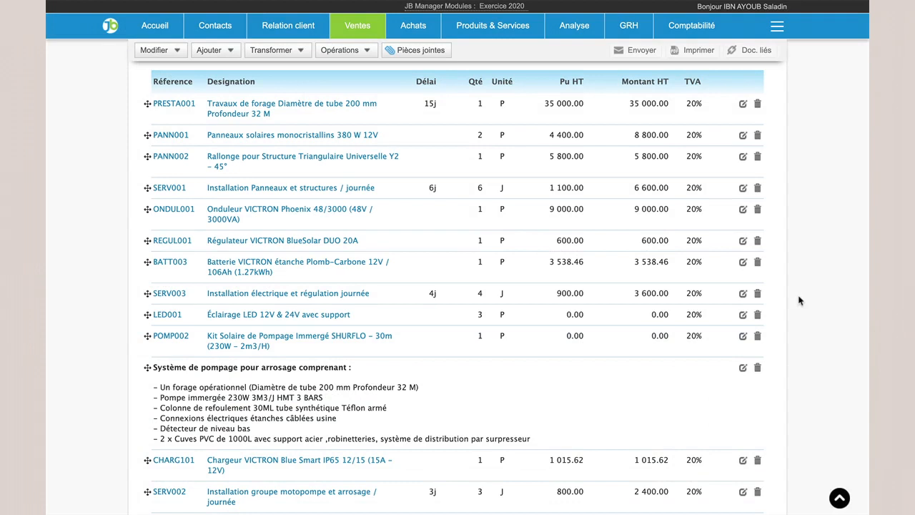
pyautogui.scroll(-3, 799, 301)
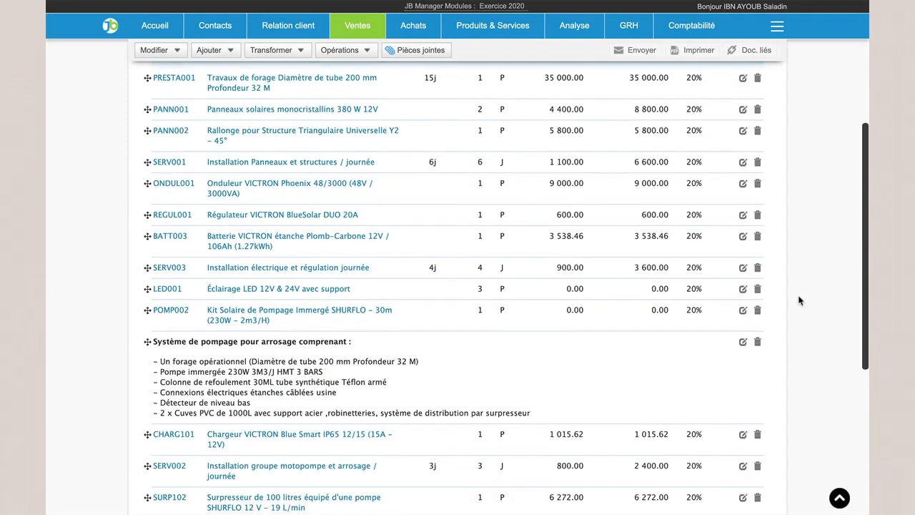
pyautogui.scroll(-1, 800, 300)
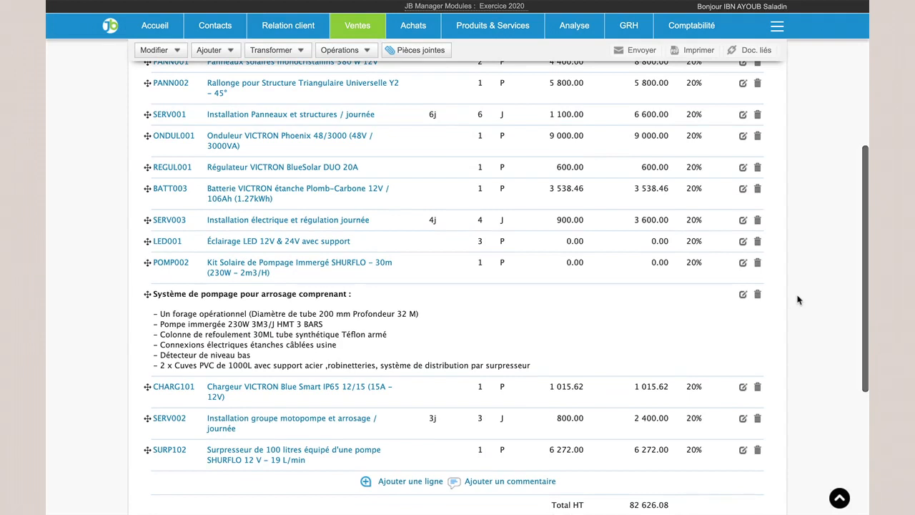
pyautogui.scroll(-3, 799, 300)
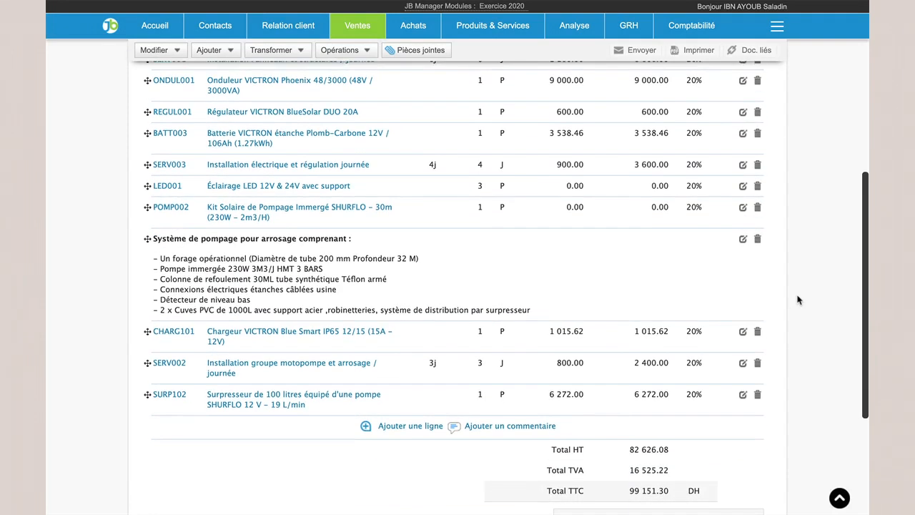
pyautogui.scroll(6, 798, 300)
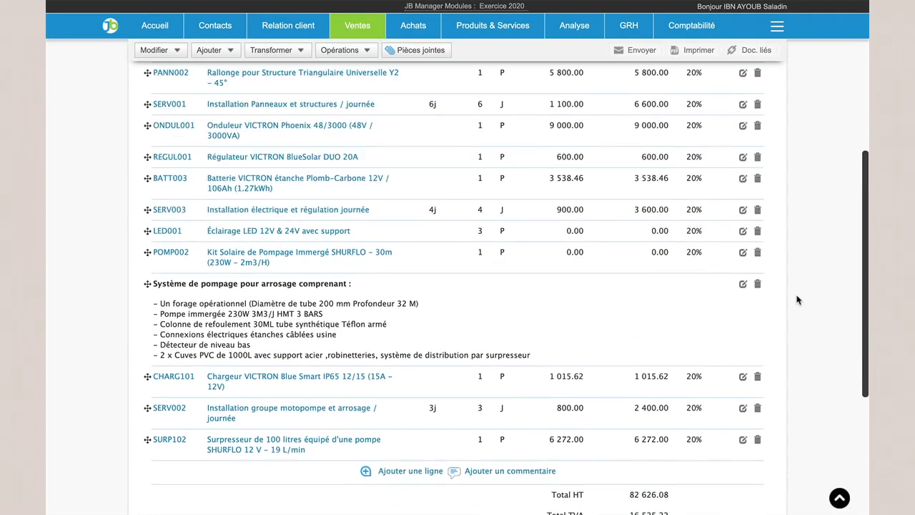
pyautogui.scroll(2, 798, 300)
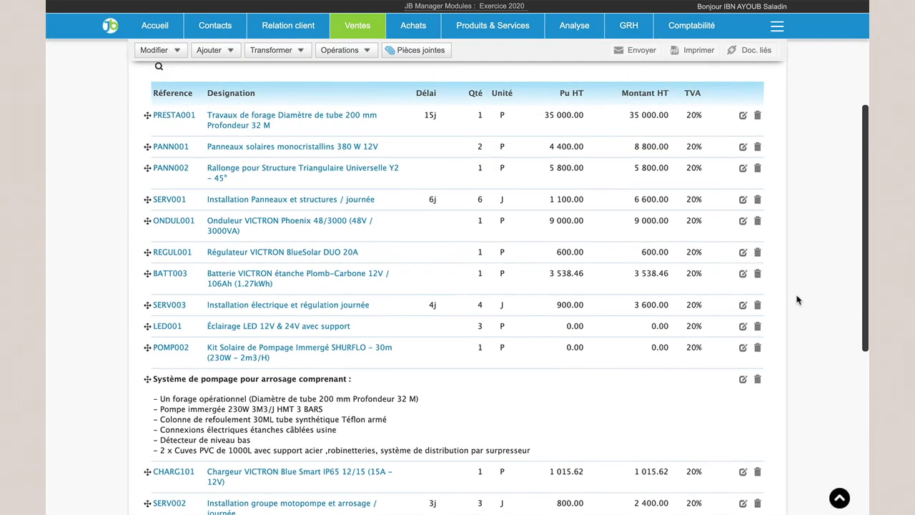
pyautogui.scroll(-1, 798, 300)
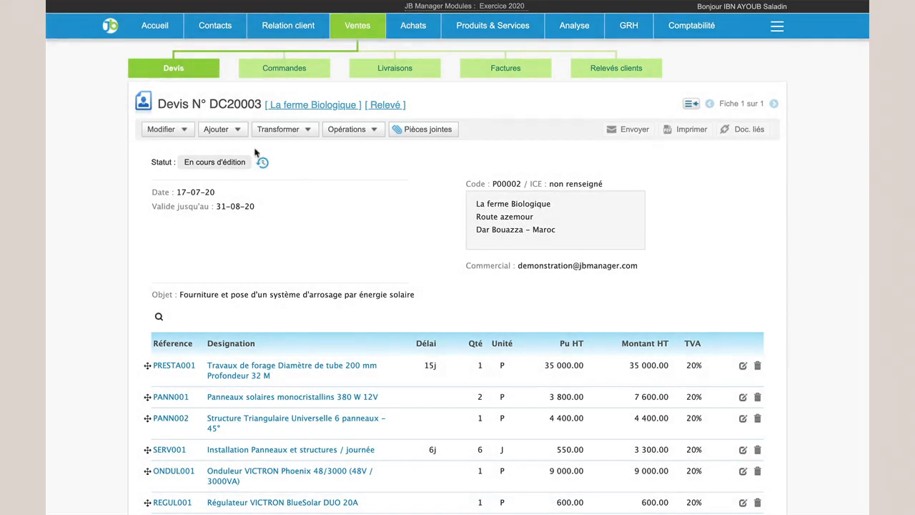
# Start adding a section (Rubrique) to the quote and review the listed lines, coefficients and price formula
pyautogui.click(239, 131)
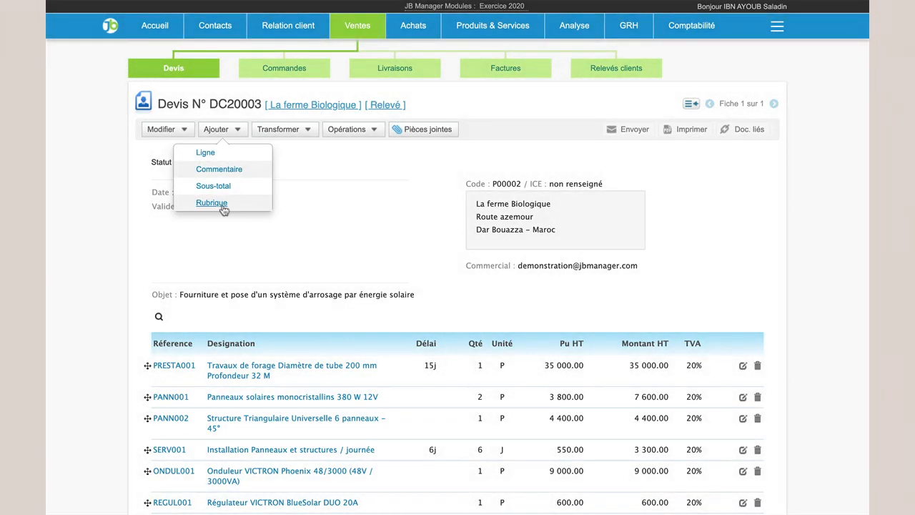
pyautogui.click(213, 203)
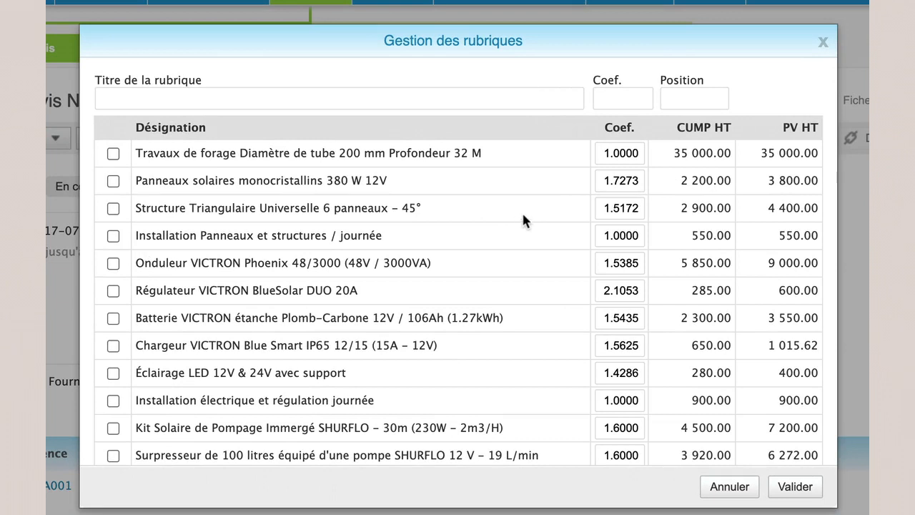
pyautogui.scroll(-5, 521, 221)
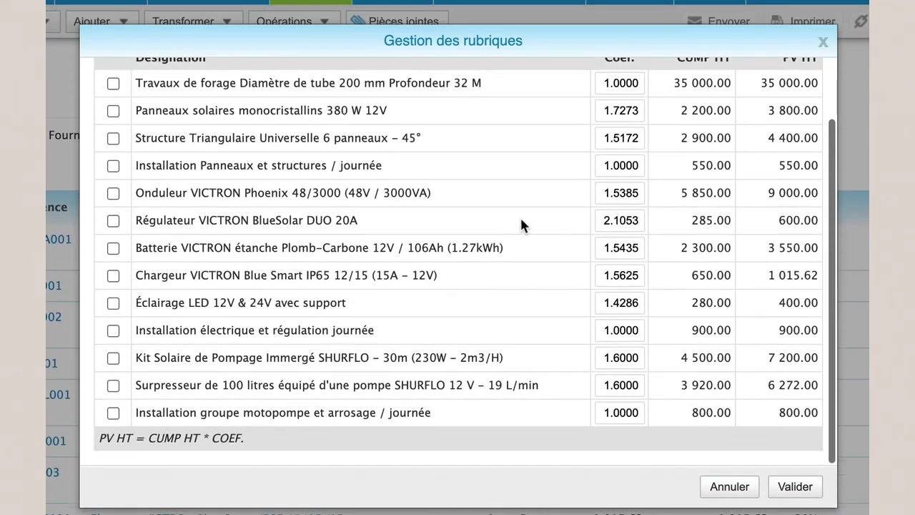
pyautogui.scroll(3, 522, 220)
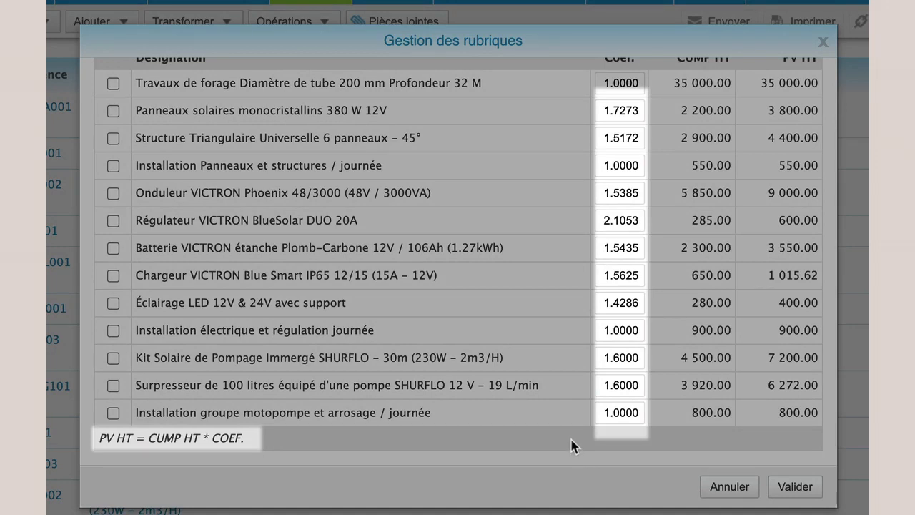
pyautogui.scroll(2, 569, 433)
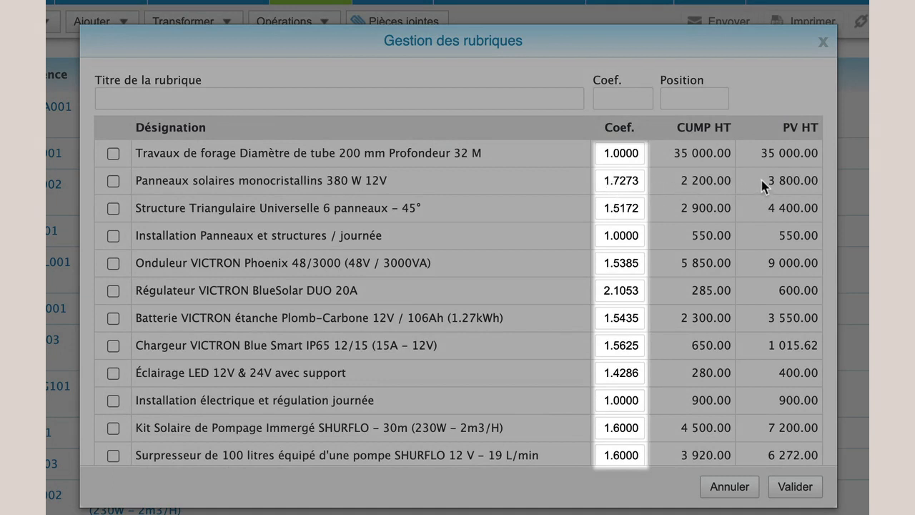
# Examine the selling price, cost price and coefficient of the Panneaux solaires monocristallins line
pyautogui.moveTo(765, 183); pyautogui.dragTo(817, 181)
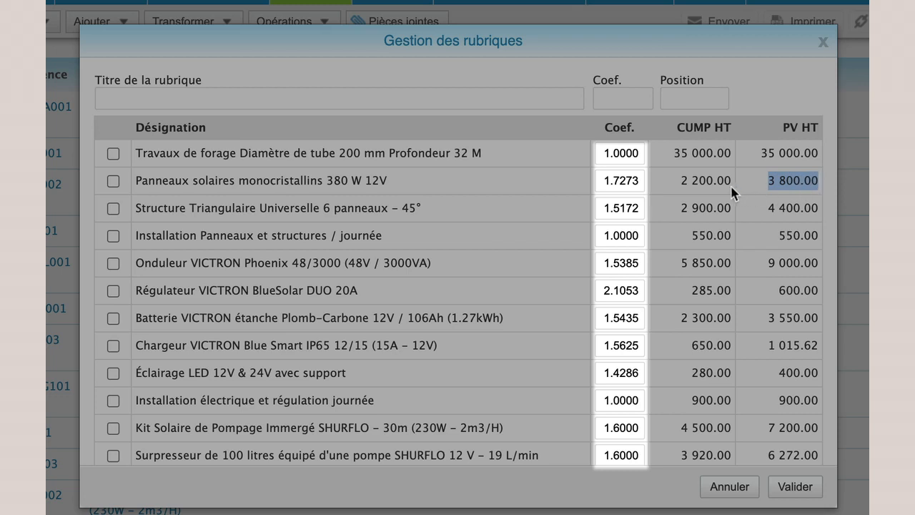
pyautogui.moveTo(678, 183); pyautogui.dragTo(732, 182)
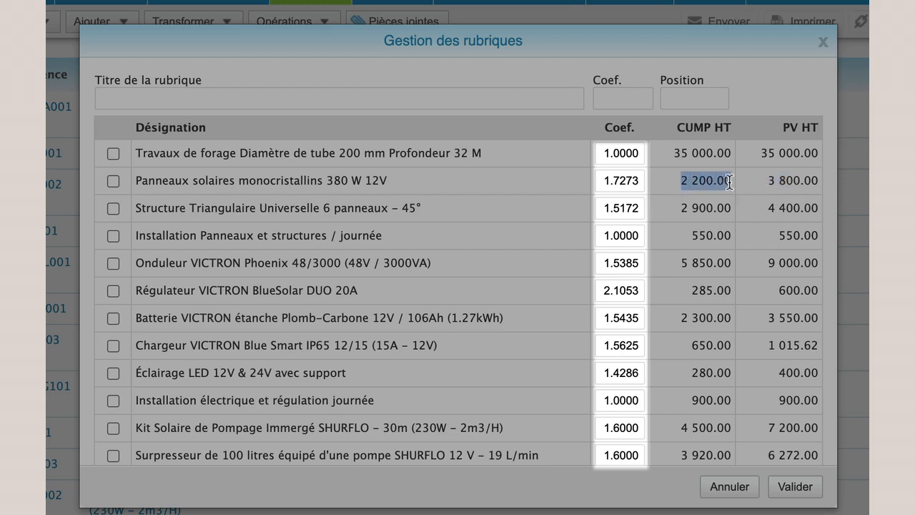
pyautogui.moveTo(609, 181); pyautogui.dragTo(640, 185)
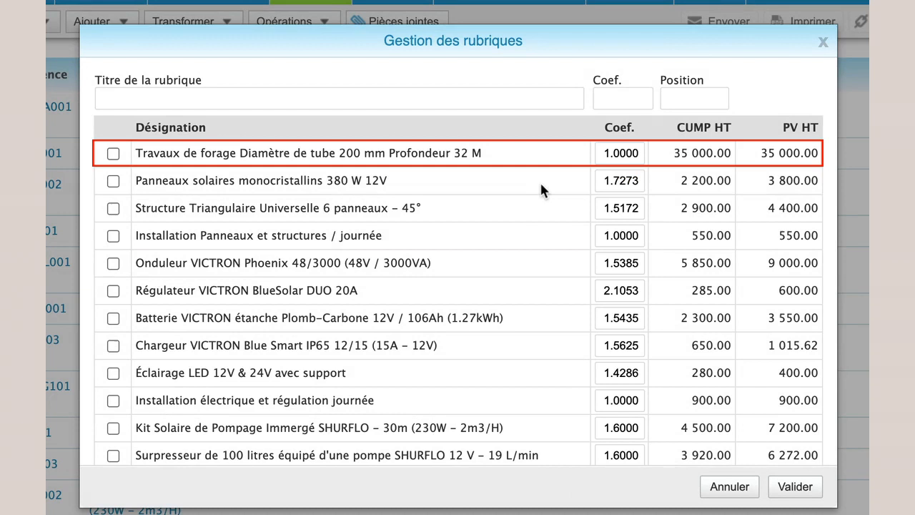
# Set the coefficient to 1 for Travaux de forage, Installation électrique et régulation and Installation Panneaux et structures
pyautogui.moveTo(606, 153); pyautogui.dragTo(645, 153)
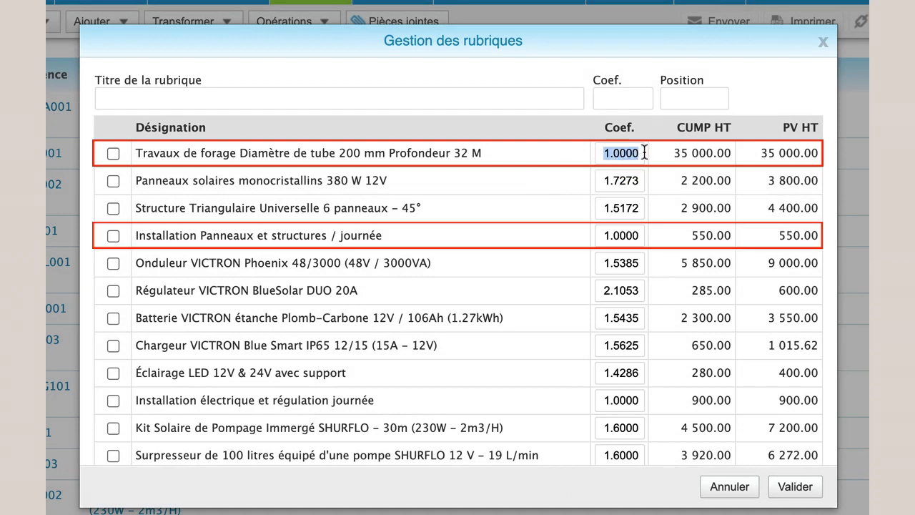
pyautogui.write('1')
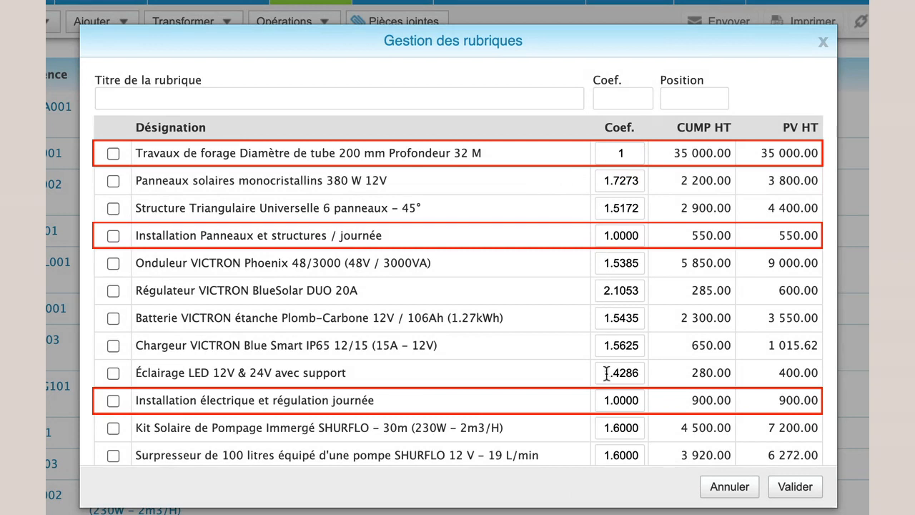
pyautogui.moveTo(603, 401); pyautogui.dragTo(646, 402)
pyautogui.write('1')
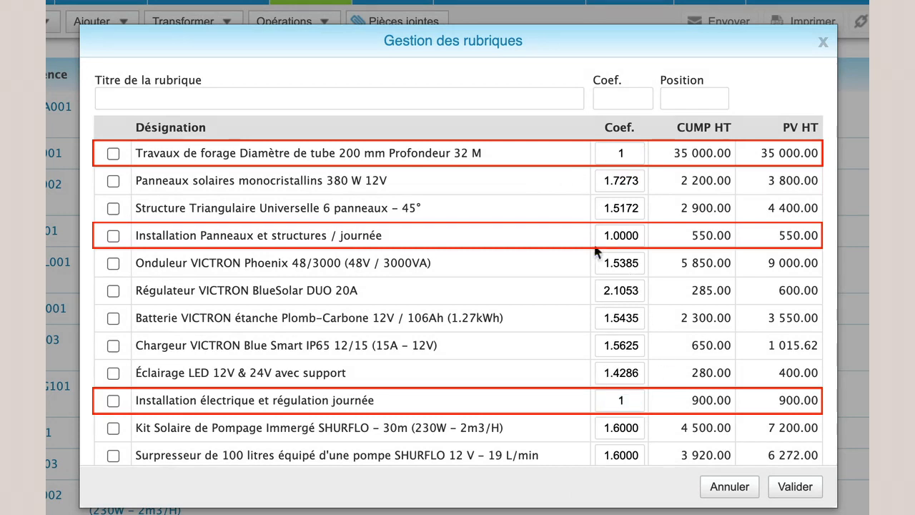
pyautogui.moveTo(600, 235); pyautogui.dragTo(645, 236)
pyautogui.write('1')
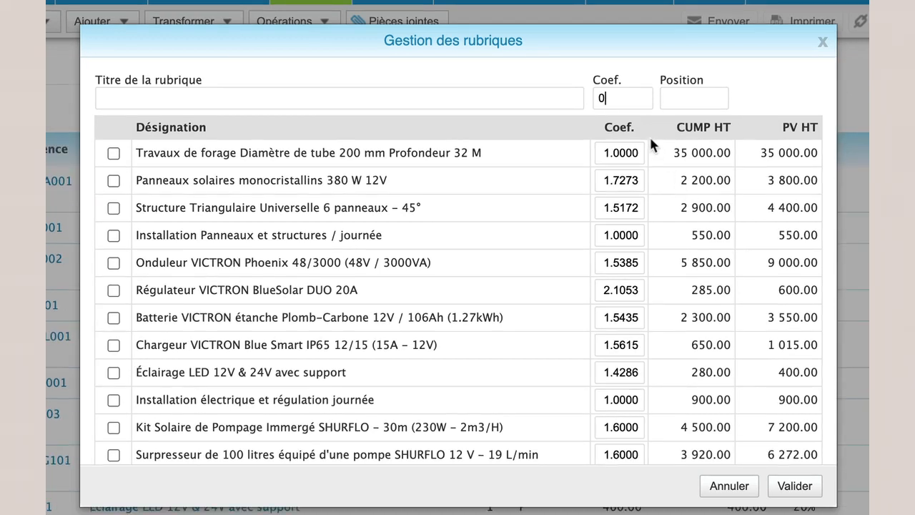
# Apply a global coefficient of 1 to all the quote lines
pyautogui.doubleClick(604, 96)
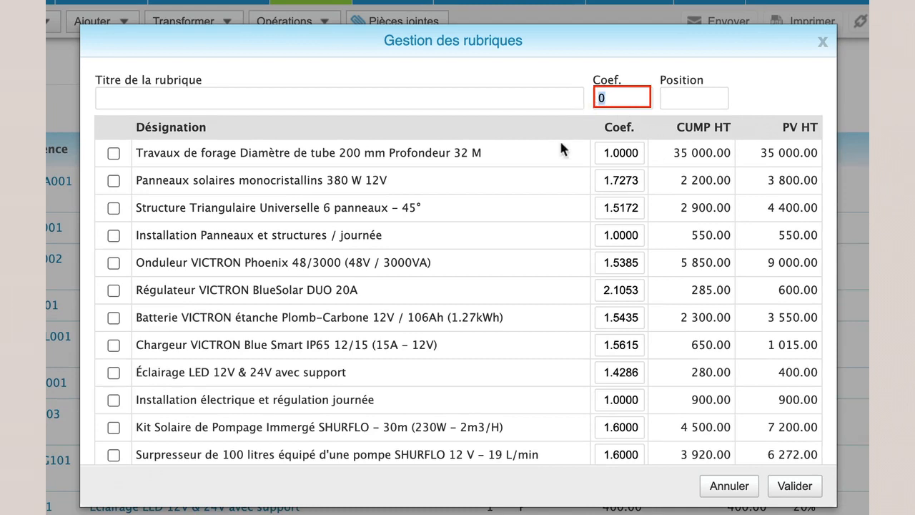
pyautogui.press('BackSpace')
pyautogui.click(620, 101)
pyautogui.write('1')
pyautogui.press('Tab')
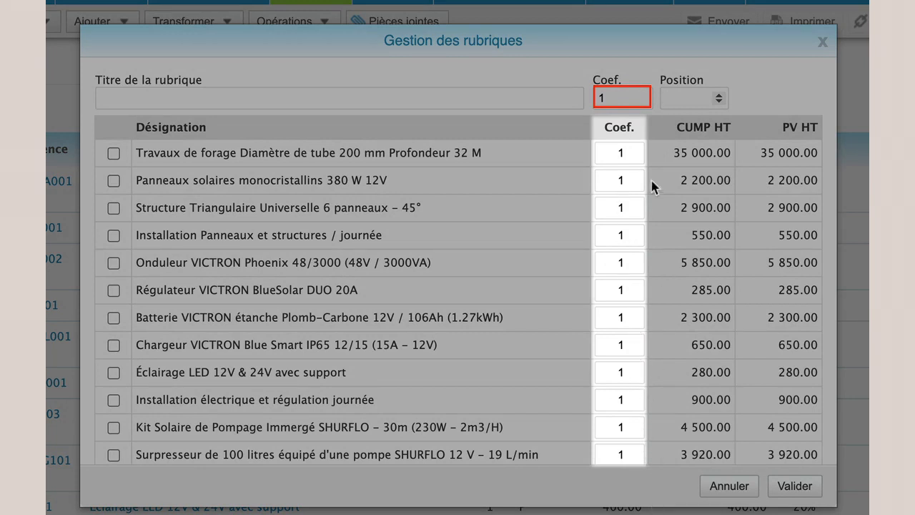
# Replace the global coefficient with 2.55 for all the quote lines
pyautogui.click(606, 98)
pyautogui.moveTo(614, 98); pyautogui.dragTo(569, 96)
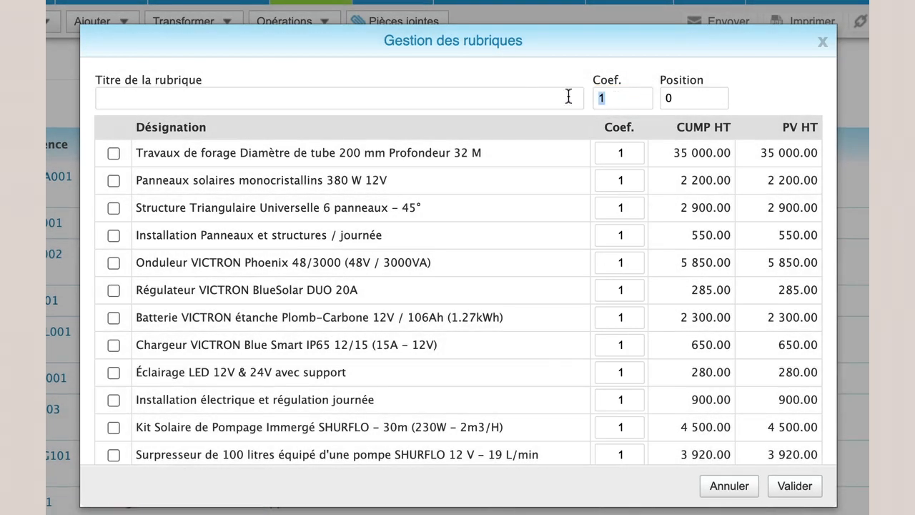
pyautogui.write('2')
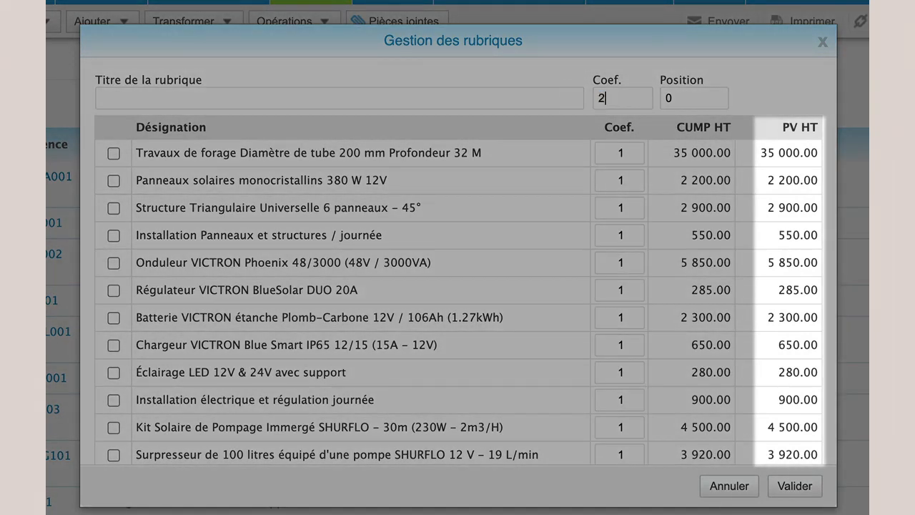
pyautogui.write('.55')
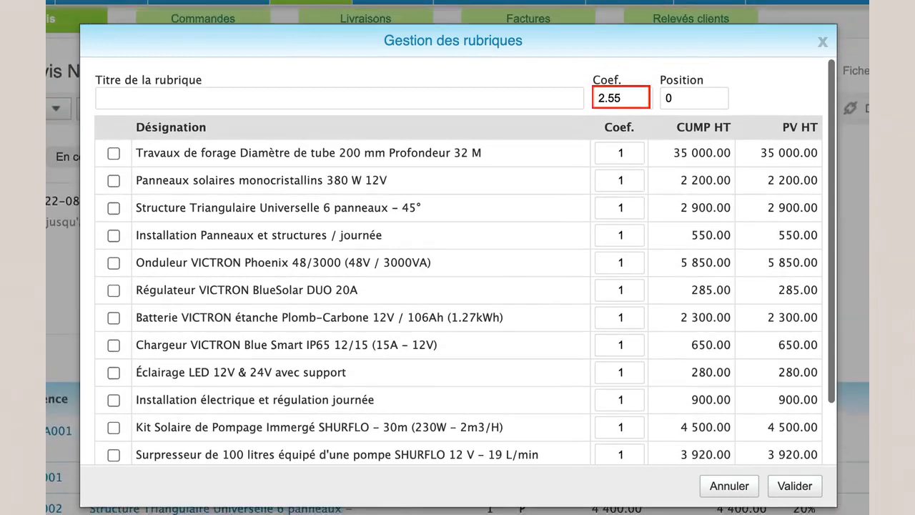
pyautogui.press('Tab')
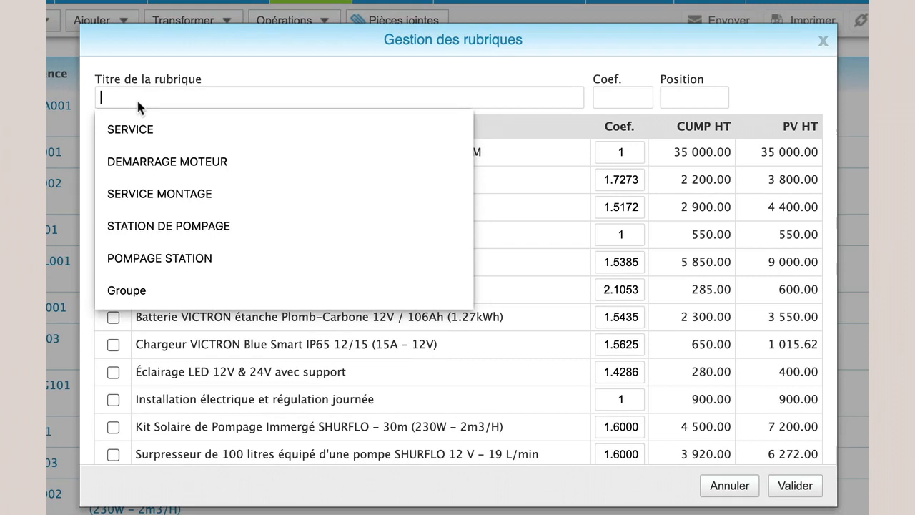
# Title the section FORAGE, set its position to 1 and include the Travaux de forage line
pyautogui.write('FORAGE')
pyautogui.click(718, 97)
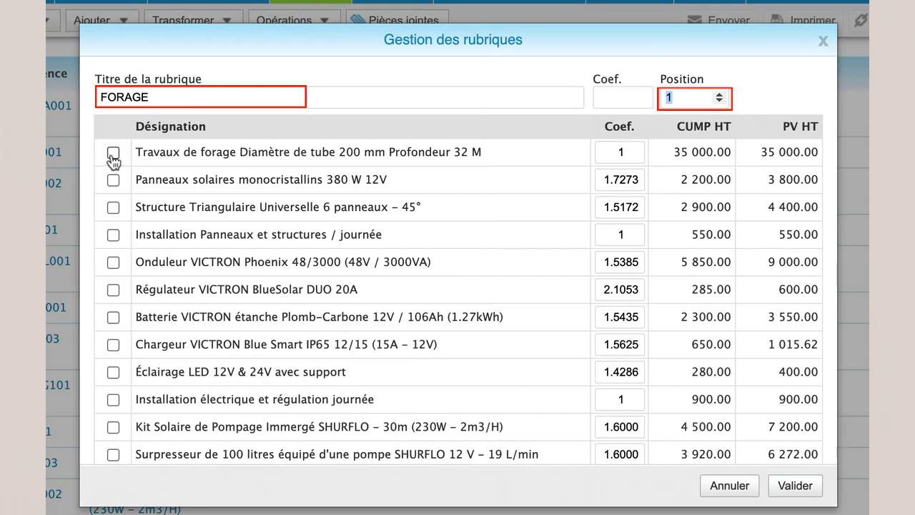
pyautogui.click(113, 154)
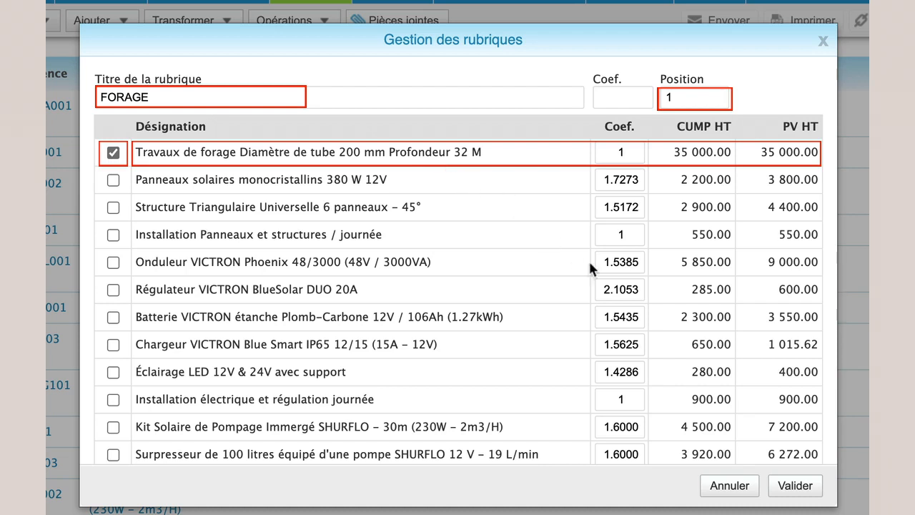
# Save the FORAGE section and review its line and subtotal at the end of the quote
pyautogui.click(796, 487)
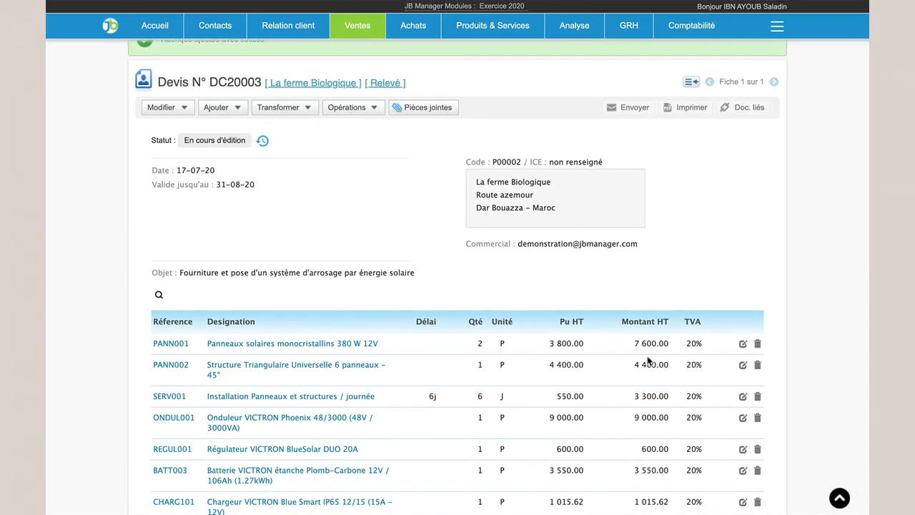
pyautogui.scroll(-5, 649, 361)
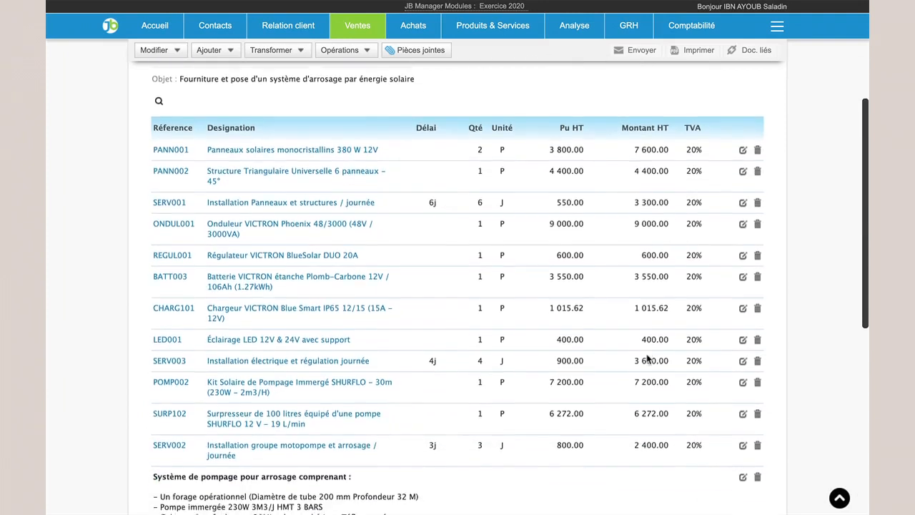
pyautogui.scroll(-4, 614, 319)
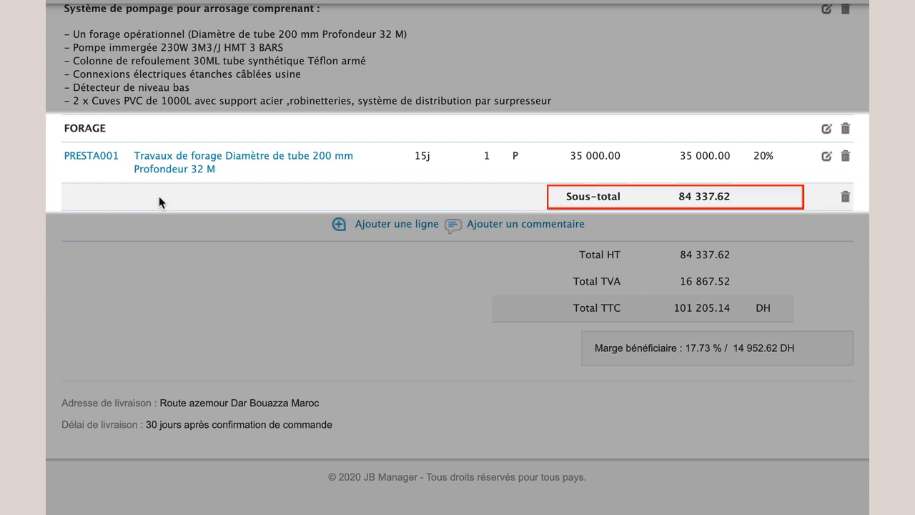
pyautogui.scroll(10, 178, 201)
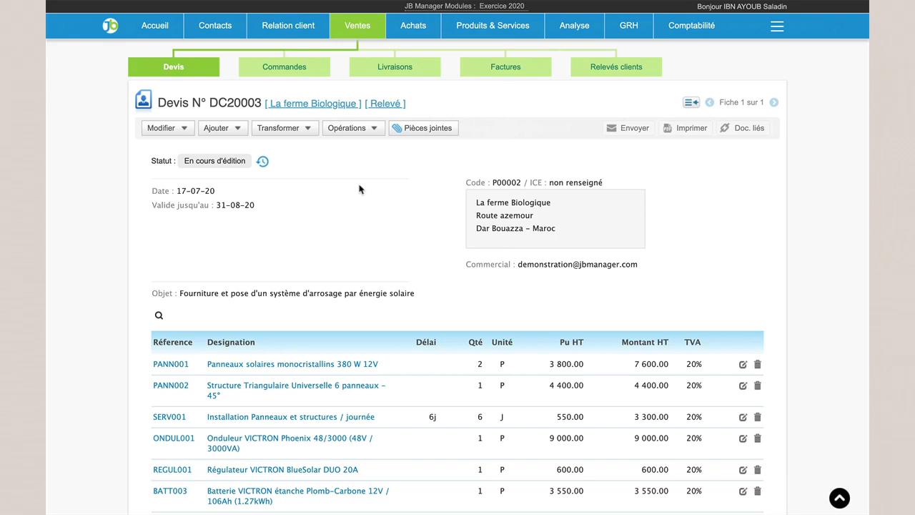
# Add another section to the quote titled ENERGIE PHOTOVOLTAÏQUE at position 2
pyautogui.click(239, 131)
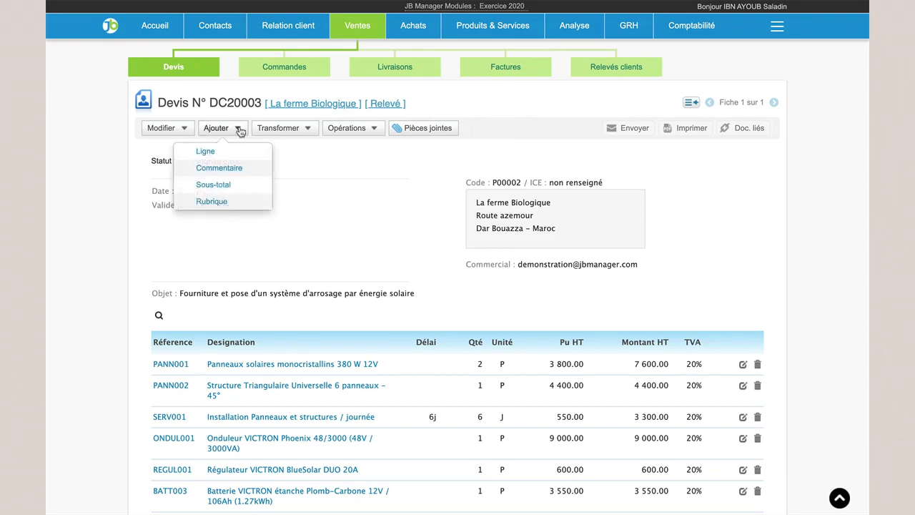
pyautogui.click(213, 202)
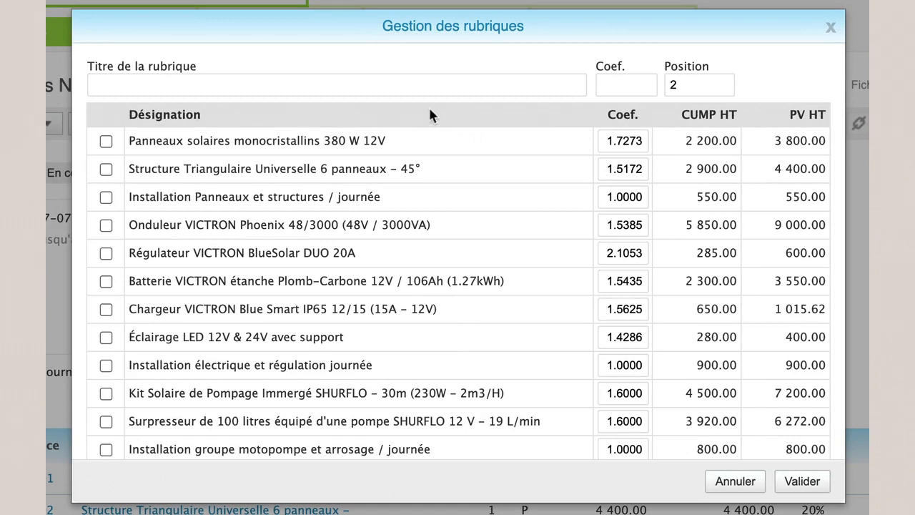
pyautogui.click(331, 84)
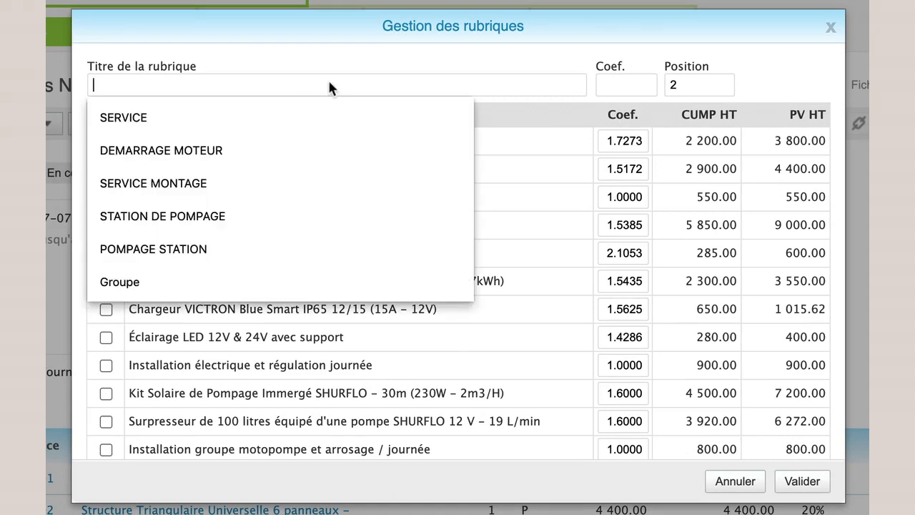
pyautogui.write('ENERGIE PHOTOVOLTAÏQUE')
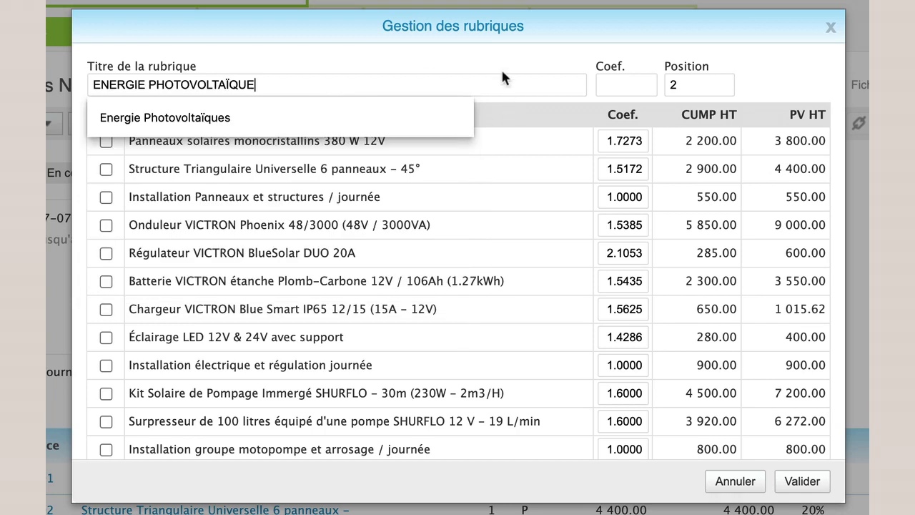
pyautogui.click(216, 54)
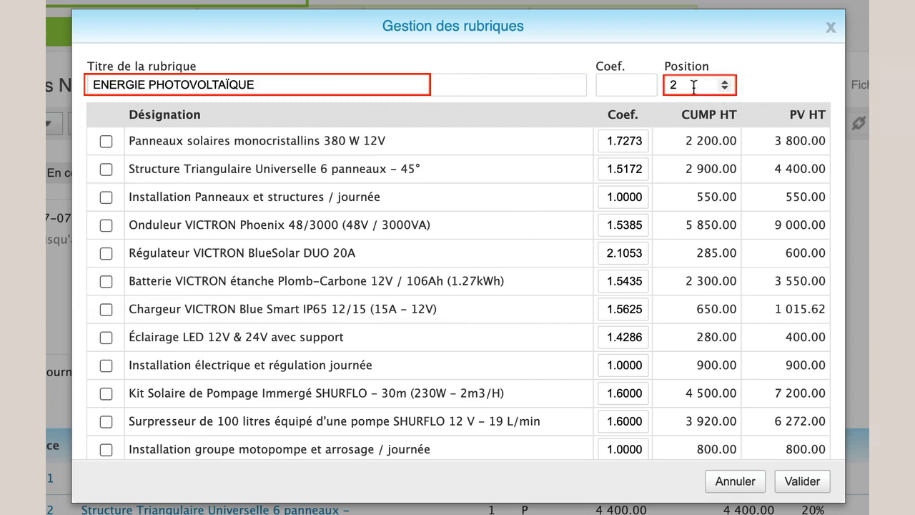
pyautogui.moveTo(690, 85); pyautogui.dragTo(668, 86)
# Include Panneaux solaires monocristallins, Structure Triangulaire Universelle and Installation Panneaux et structures in the section and save it
pyautogui.click(106, 143)
pyautogui.click(107, 170)
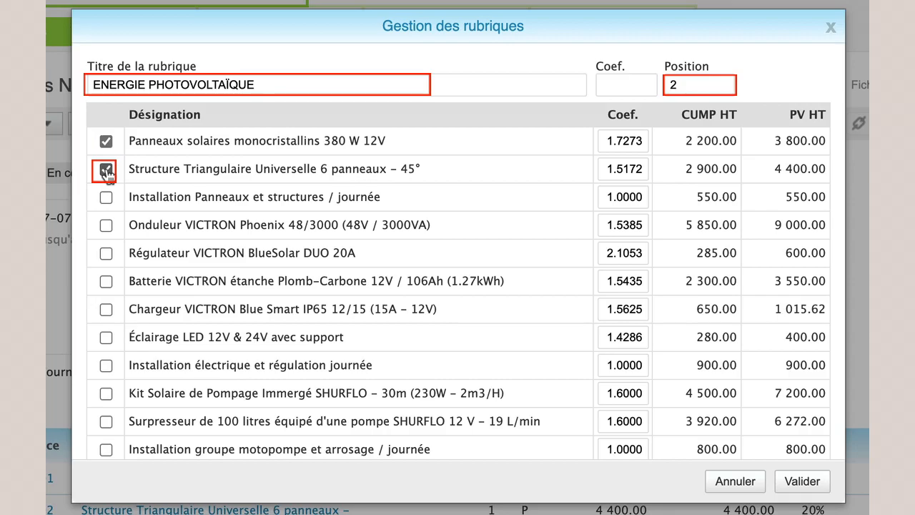
pyautogui.click(106, 198)
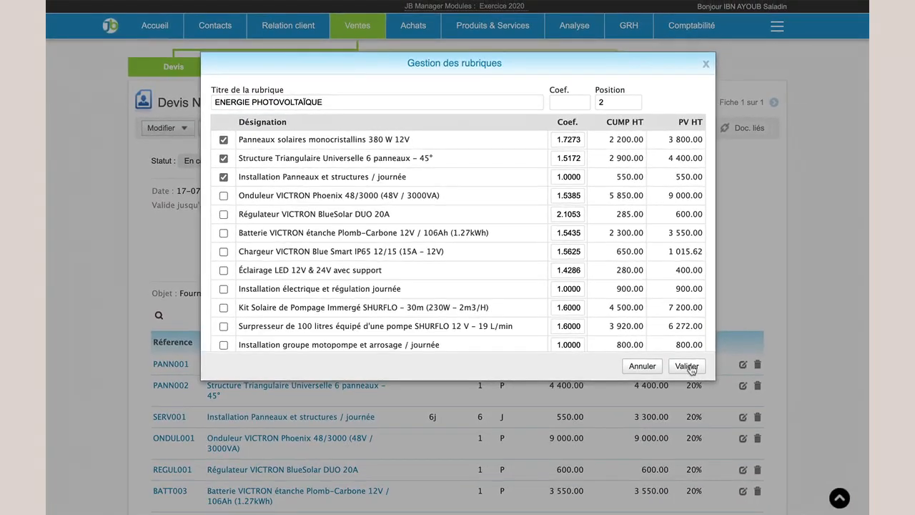
pyautogui.click(688, 367)
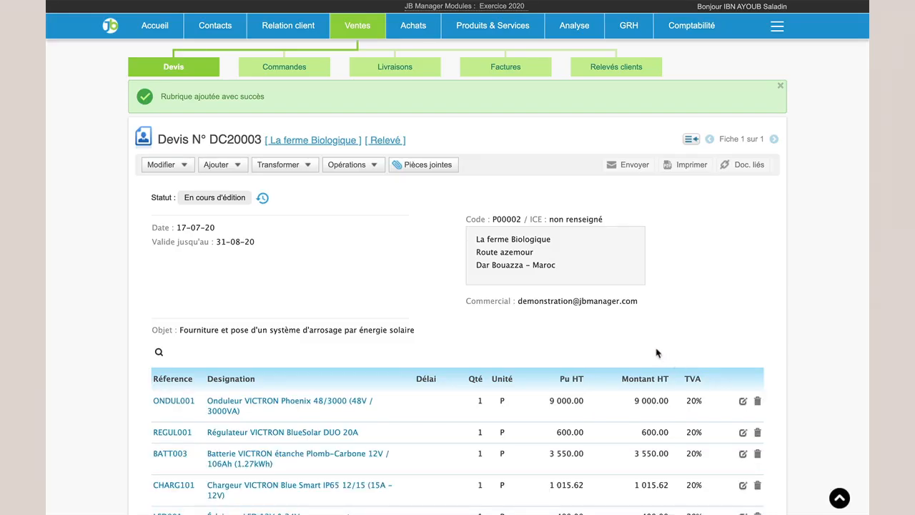
# Examine how the quote lines are grouped into titled sections and check each section's subtotal
pyautogui.scroll(-3, 622, 324)
pyautogui.scroll(-5, 621, 324)
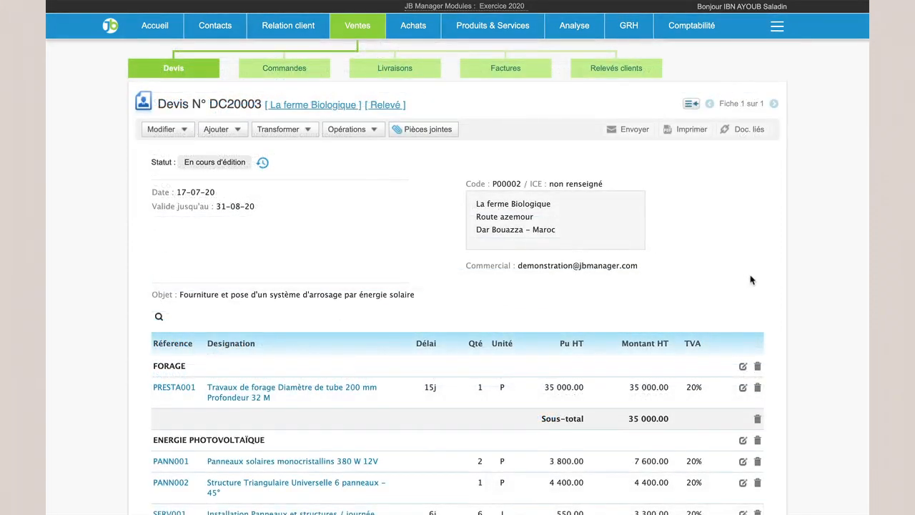
pyautogui.scroll(-2, 747, 277)
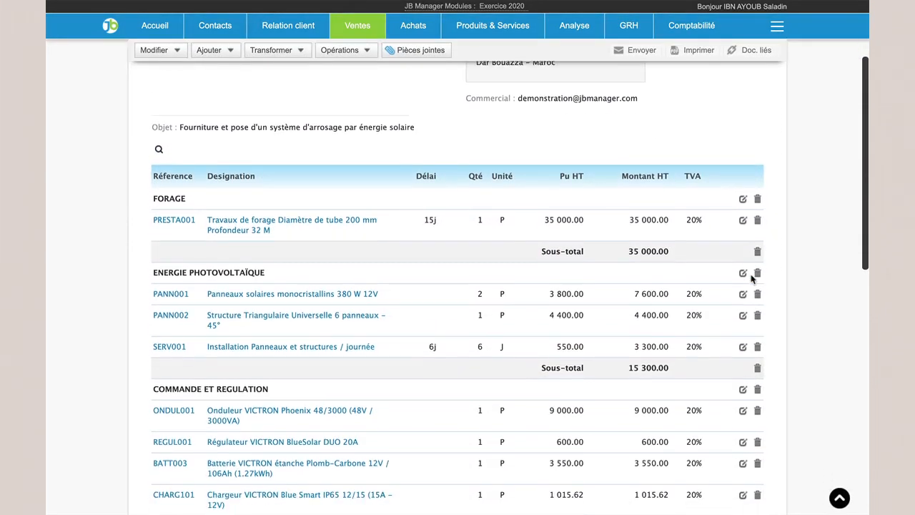
pyautogui.scroll(-2, 756, 279)
pyautogui.scroll(-1, 761, 284)
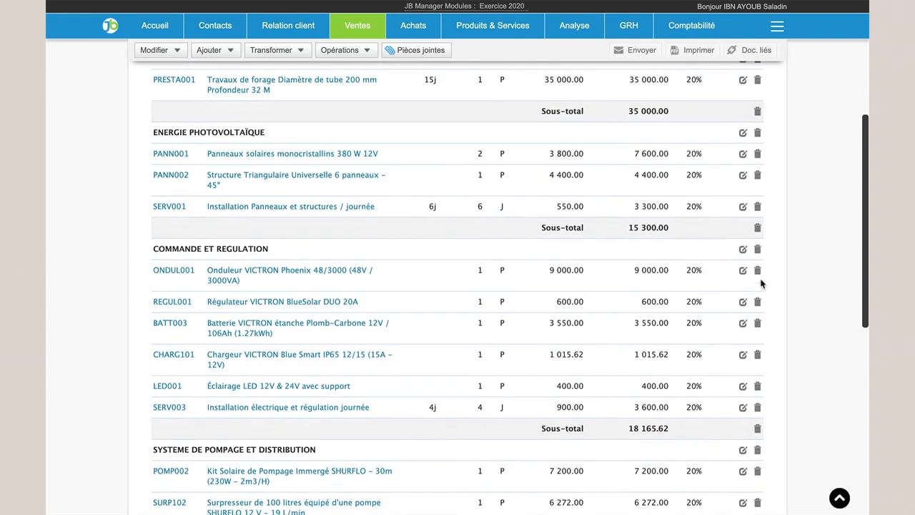
pyautogui.moveTo(863, 284); pyautogui.dragTo(867, 400)
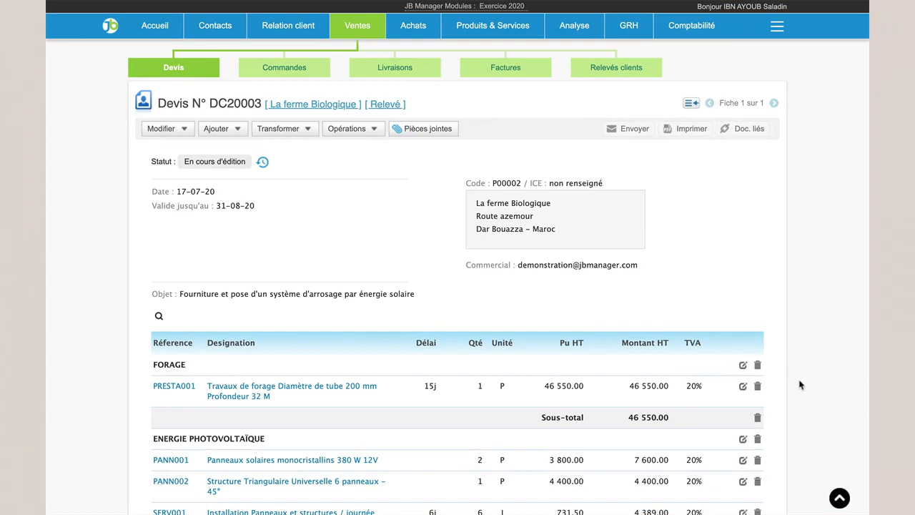
# Open the ENERGIE PHOTOVOLTAÏQUE section for editing, try its position setting and cancel the edit
pyautogui.scroll(-3, 780, 401)
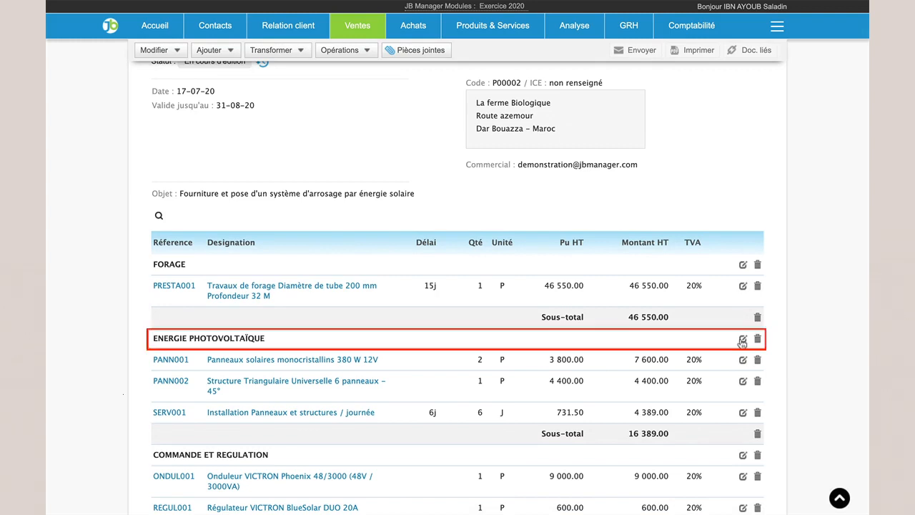
pyautogui.click(742, 340)
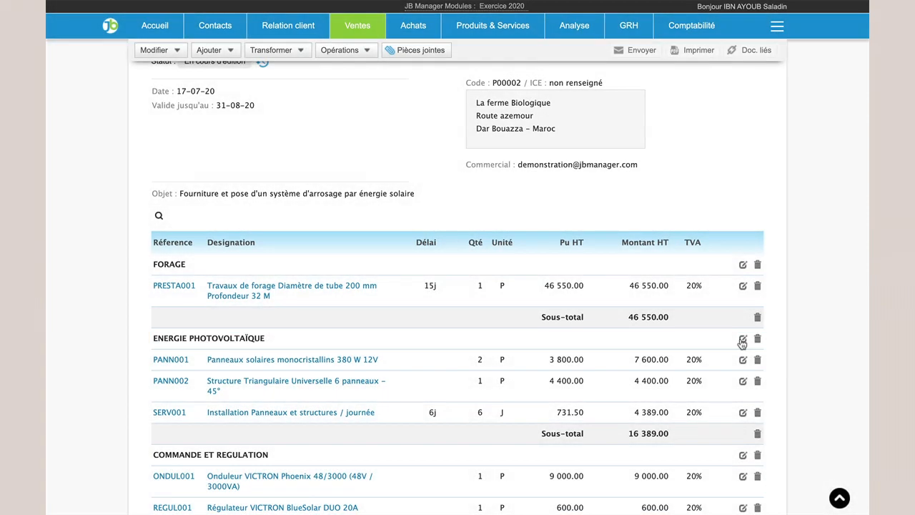
pyautogui.click(743, 341)
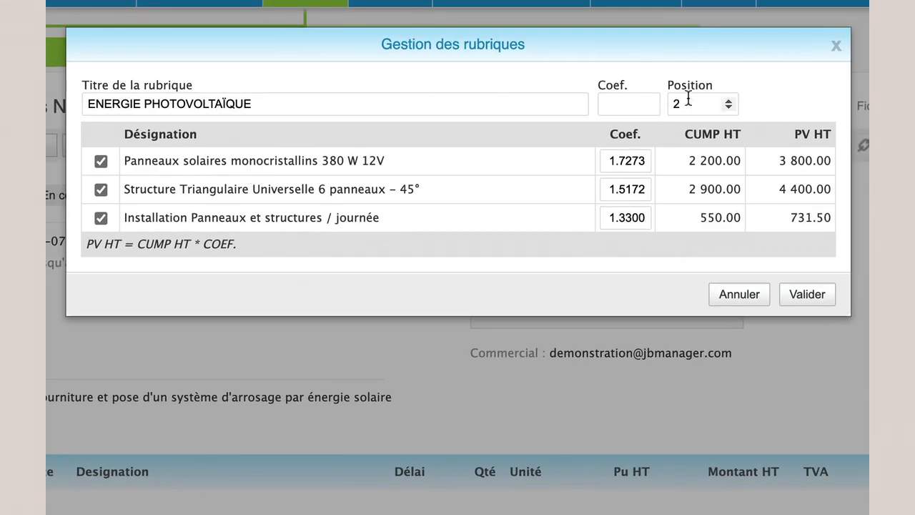
pyautogui.click(688, 100)
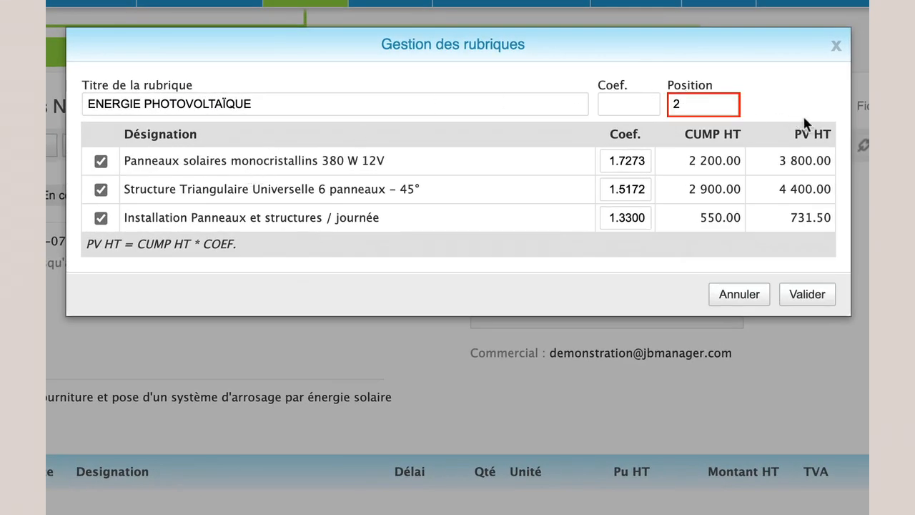
pyautogui.click(729, 101)
pyautogui.click(729, 102)
pyautogui.click(729, 102)
pyautogui.click(750, 294)
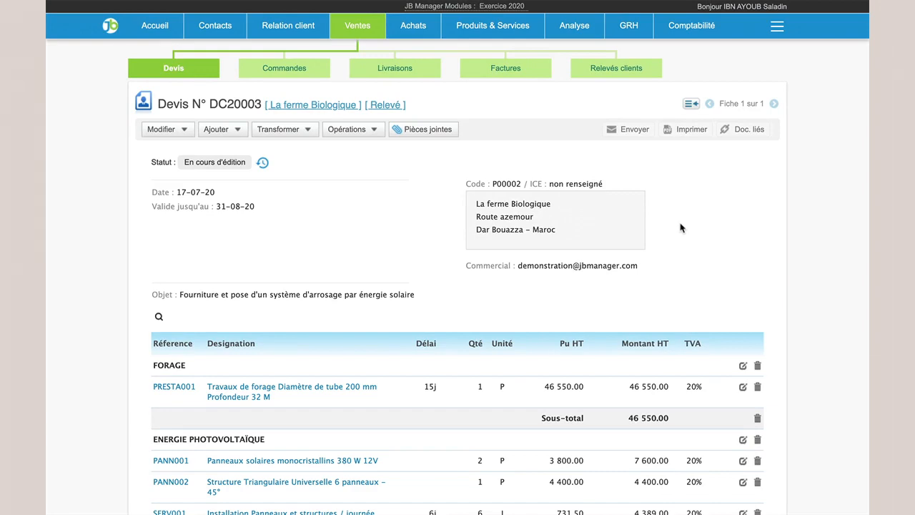
# Generate the quote's PDF with the standard print layout and review its sections and totals
pyautogui.scroll(-10, 680, 227)
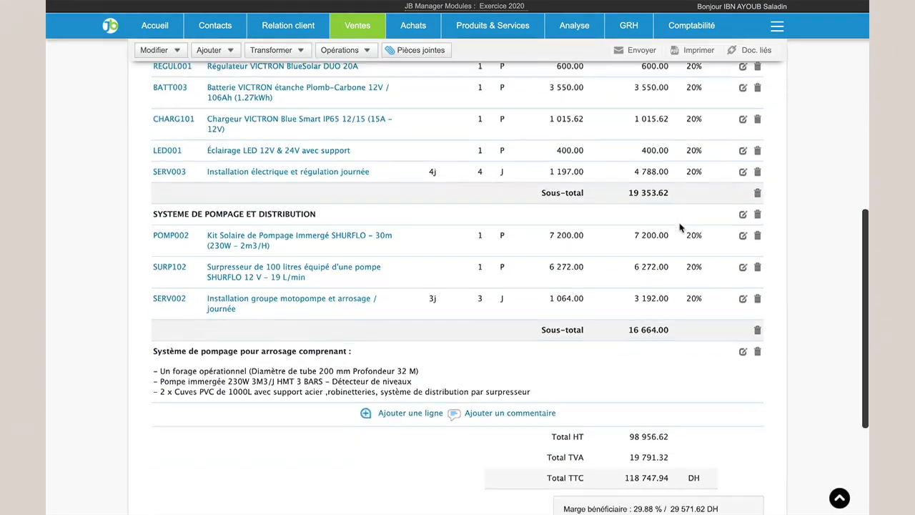
pyautogui.scroll(-3, 680, 227)
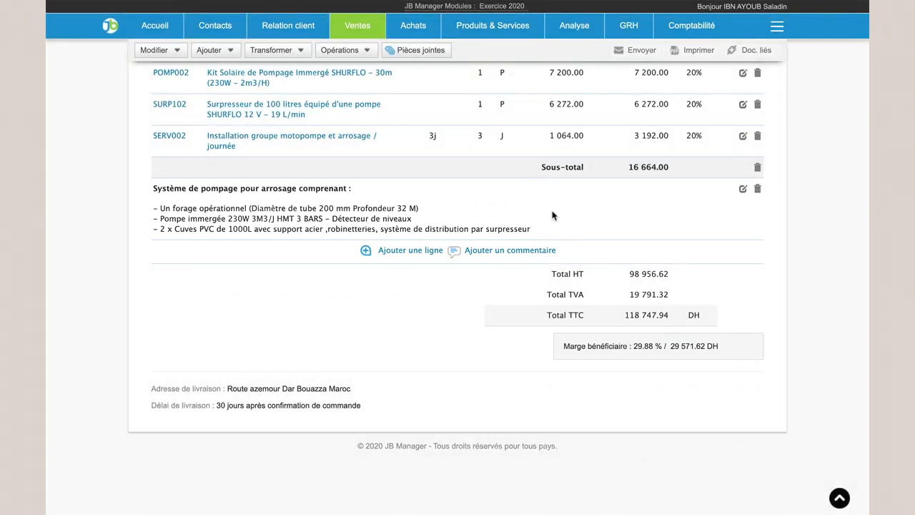
pyautogui.click(702, 132)
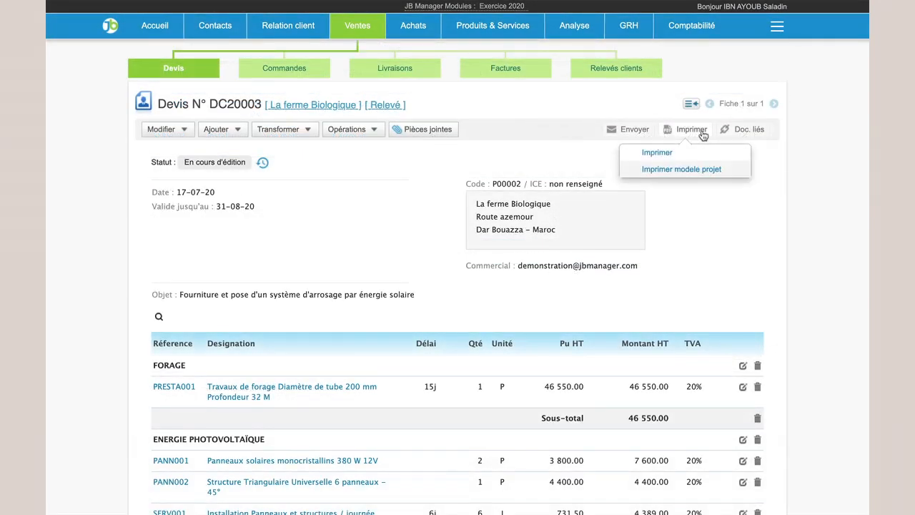
pyautogui.click(662, 155)
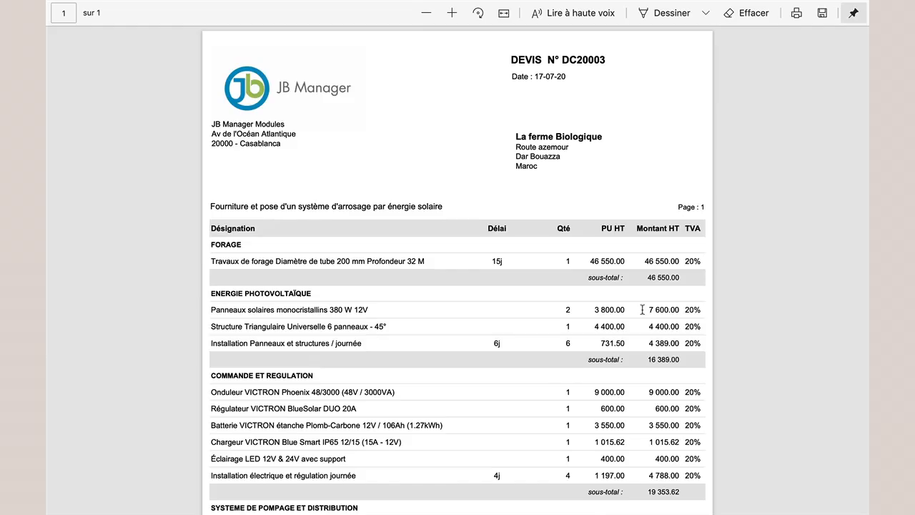
pyautogui.scroll(-5, 642, 309)
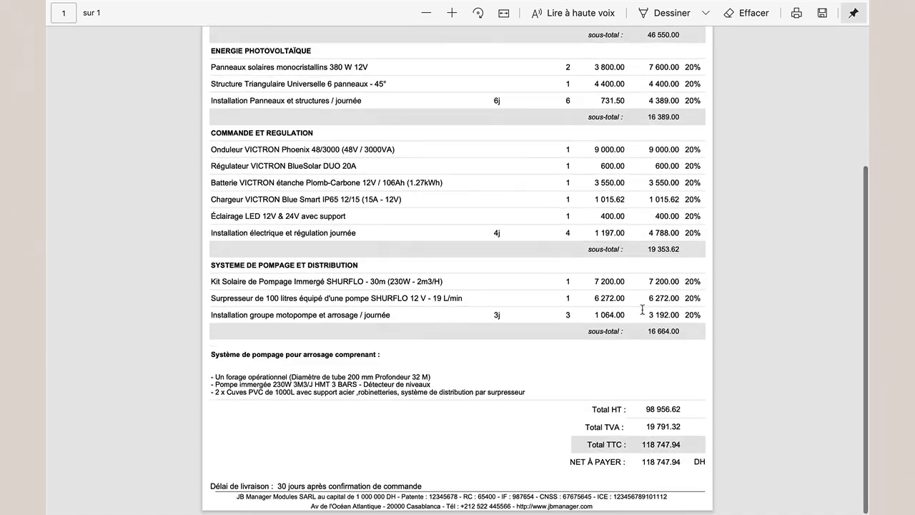
pyautogui.scroll(5, 642, 310)
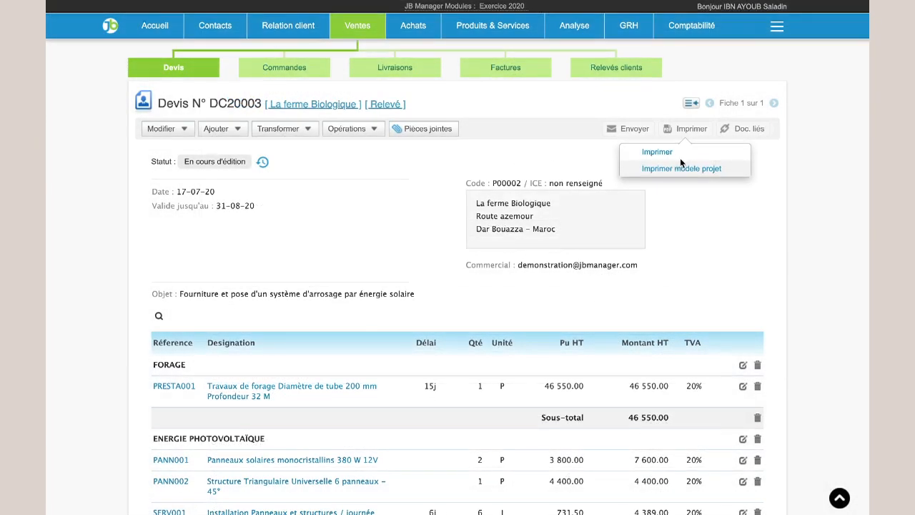
# Generate the quote's PDF with the project print model, open the downloaded file and review both pages
pyautogui.click(675, 171)
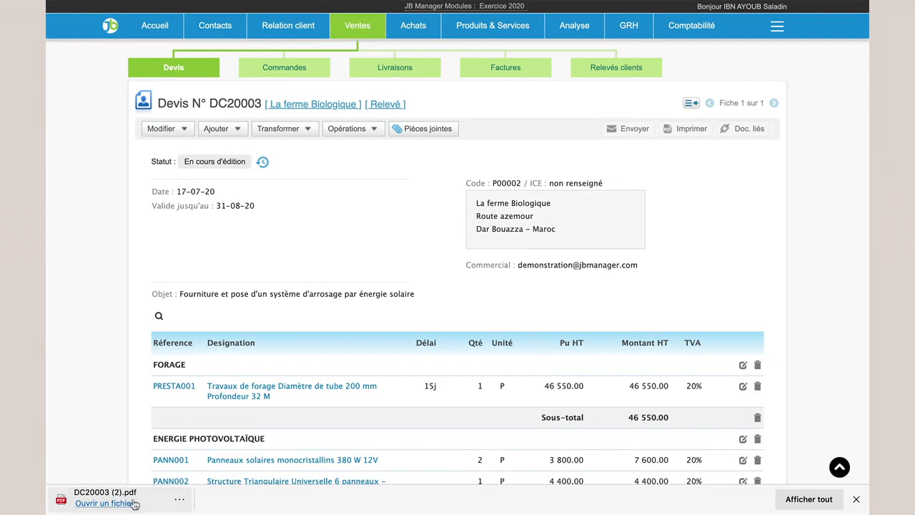
pyautogui.click(128, 506)
pyautogui.scroll(-5, 673, 349)
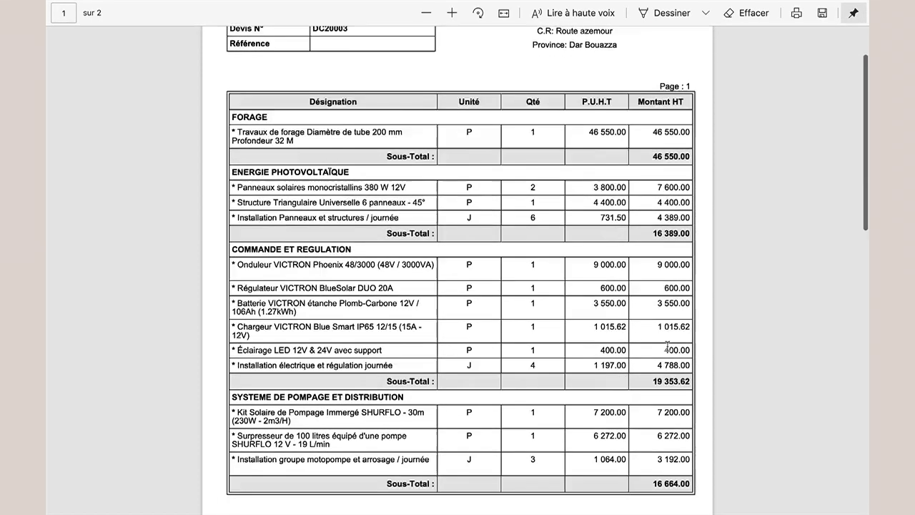
pyautogui.scroll(-10, 673, 348)
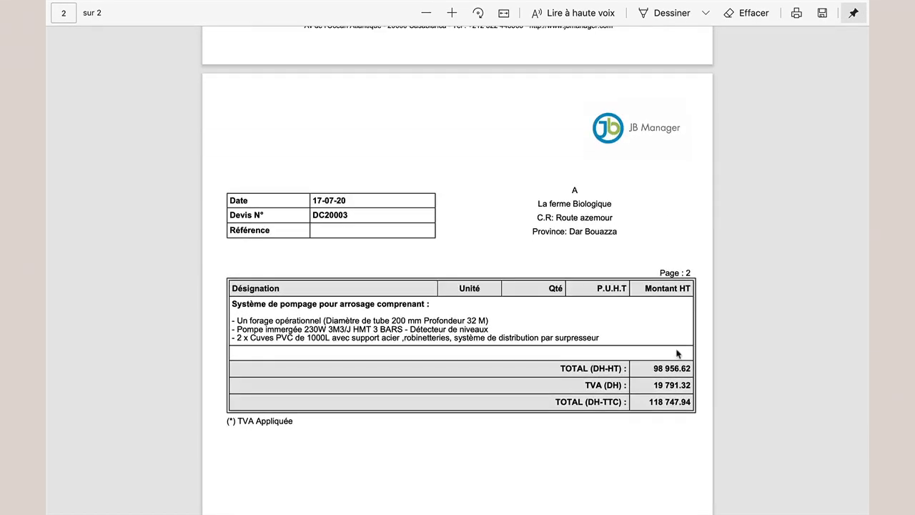
pyautogui.scroll(15, 678, 354)
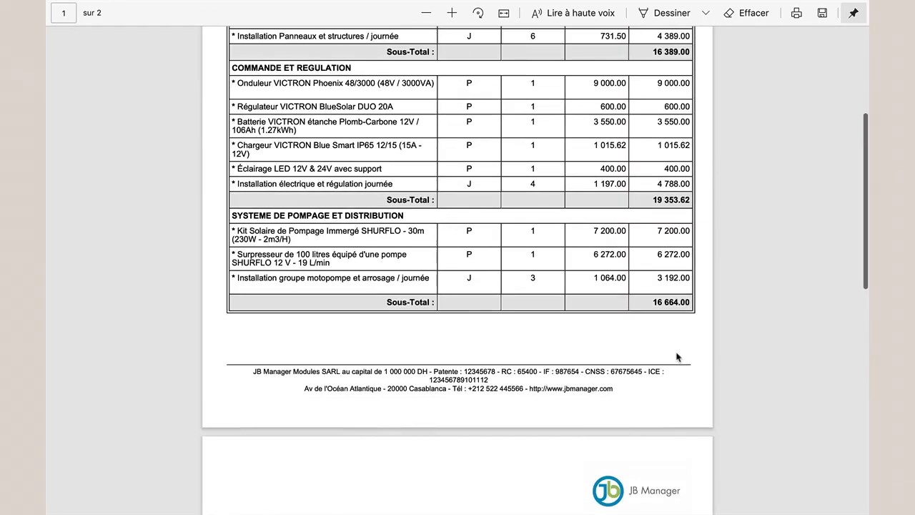
pyautogui.scroll(2, 676, 352)
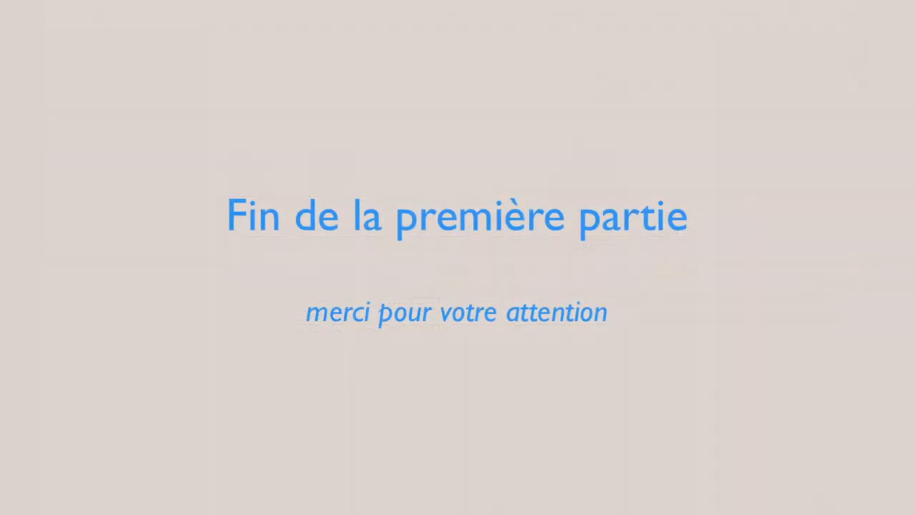